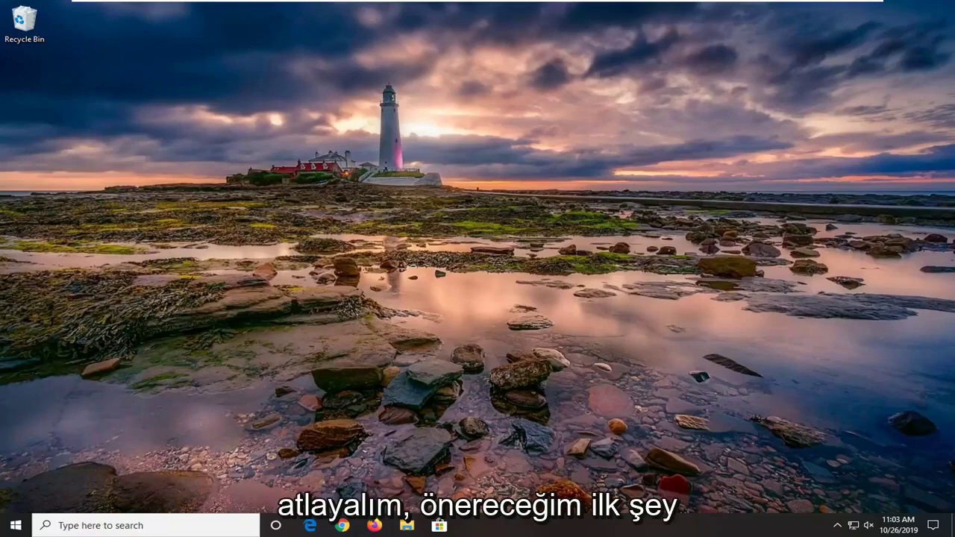
Step: Search for regedit and open Registry Editor as administrator, allowing it to make changes to the device
left_click(13, 525)
type("regedit")
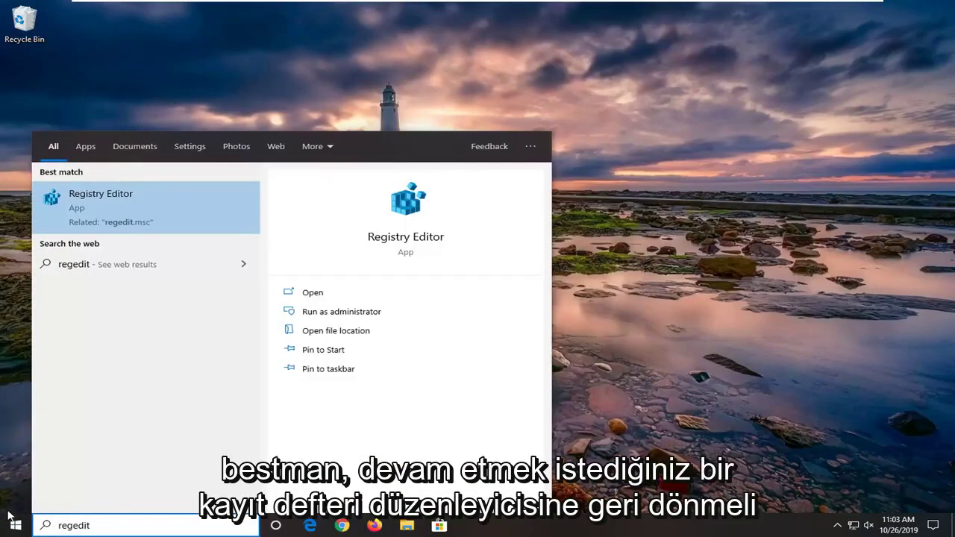
right_click(81, 208)
left_click(142, 215)
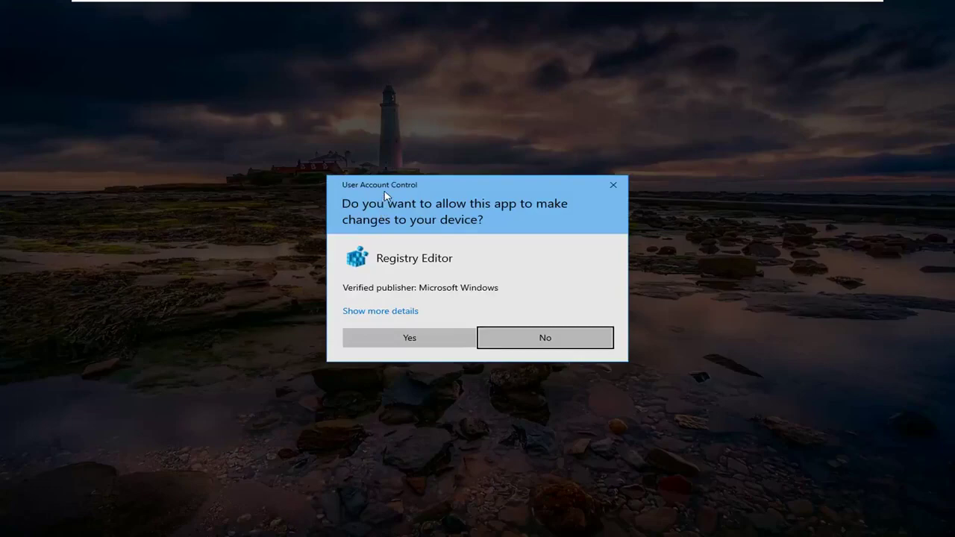
left_click(395, 339)
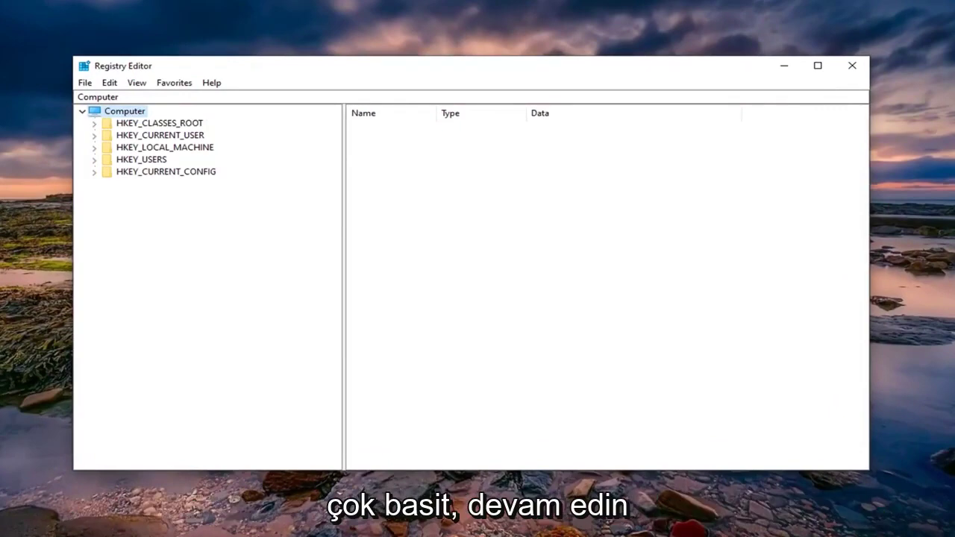
left_click(85, 83)
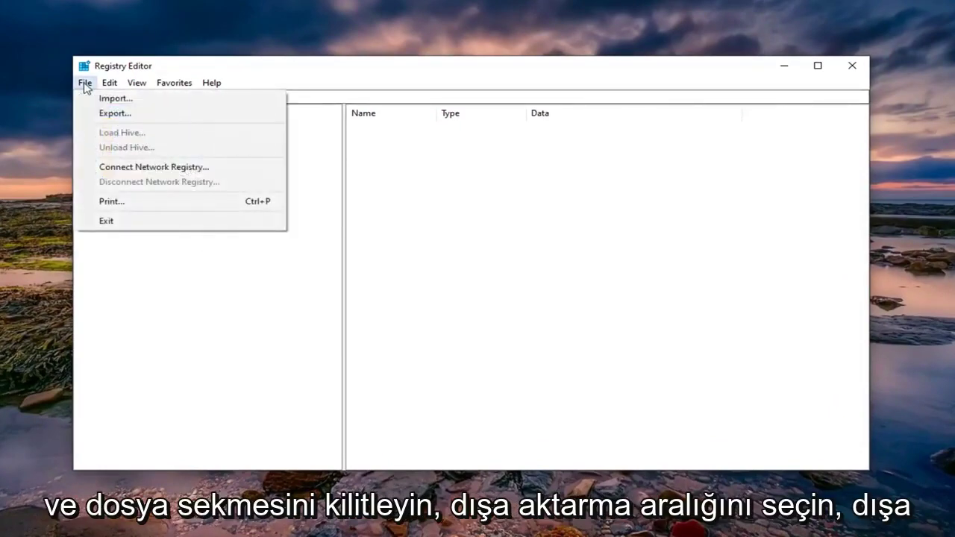
left_click(105, 114)
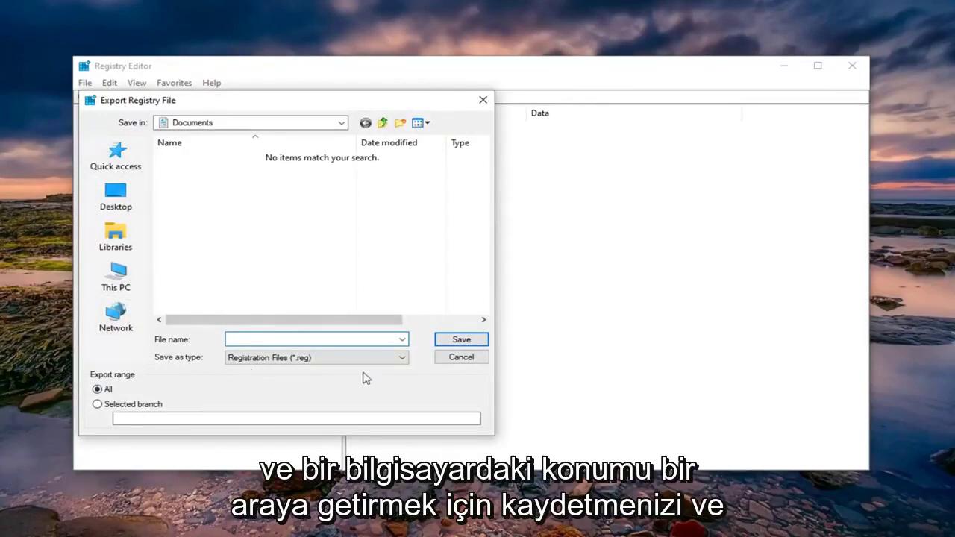
left_click(460, 358)
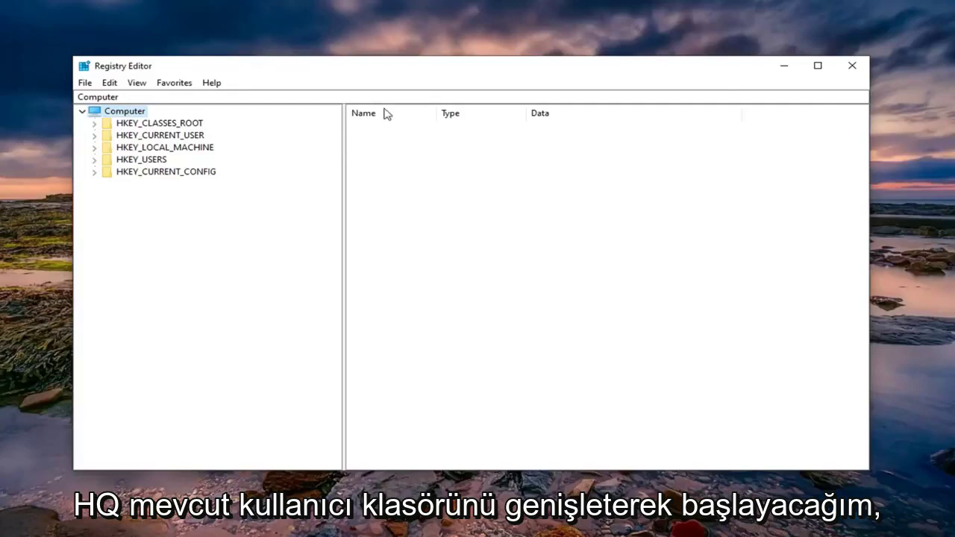
Step: Expand HKEY_CURRENT_USER in the registry tree down to the SOFTWARE\Microsoft\Windows key
left_click(159, 136)
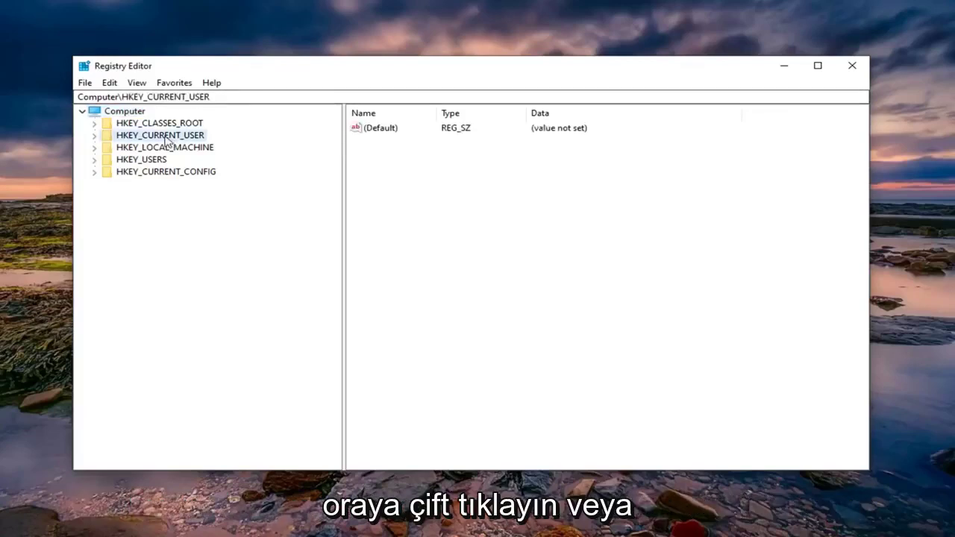
double_click(116, 139)
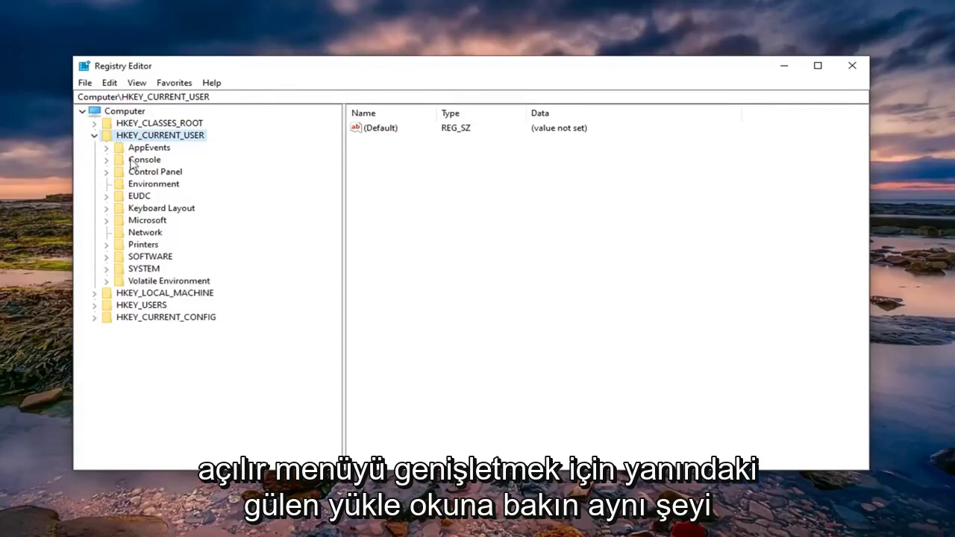
double_click(138, 257)
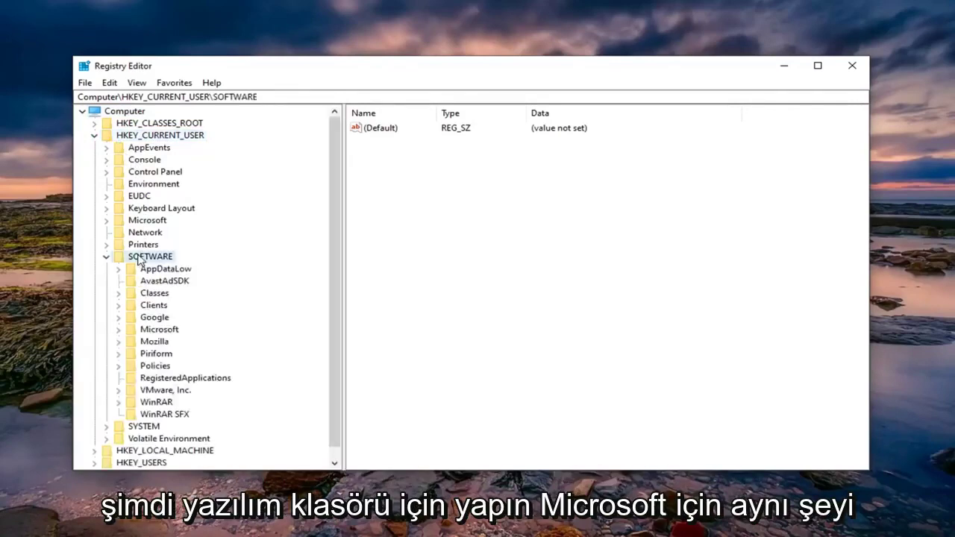
left_click(160, 321)
double_click(160, 319)
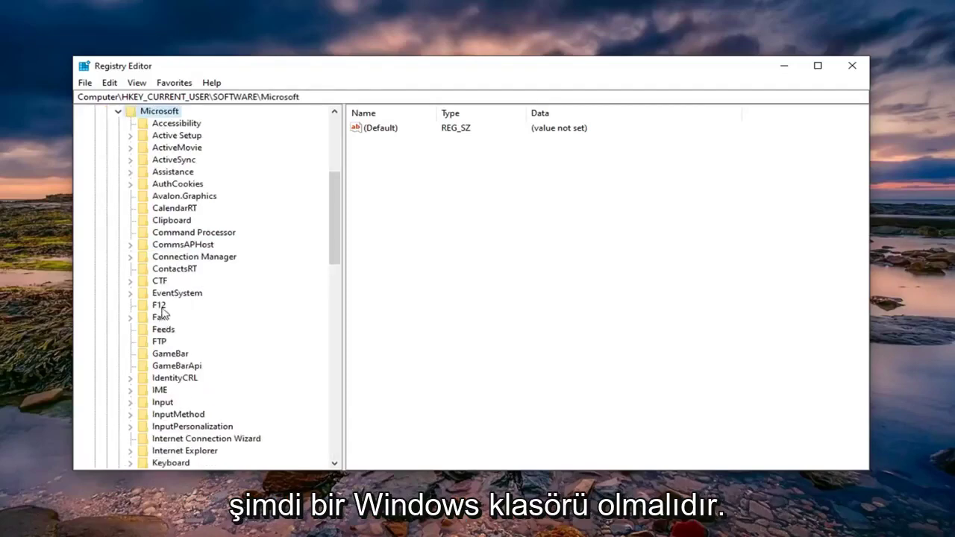
scroll(162, 312, "down", 6)
scroll(163, 311, "down", 12)
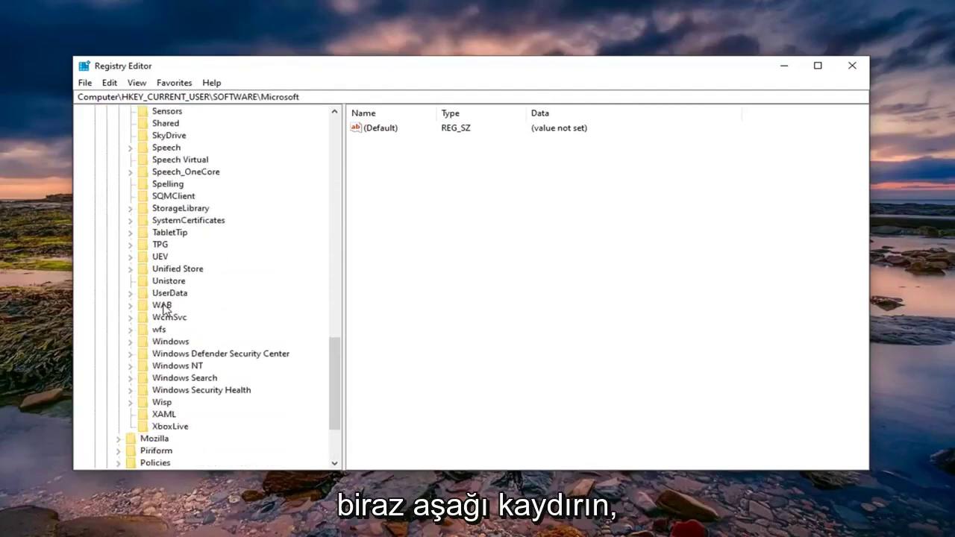
double_click(170, 341)
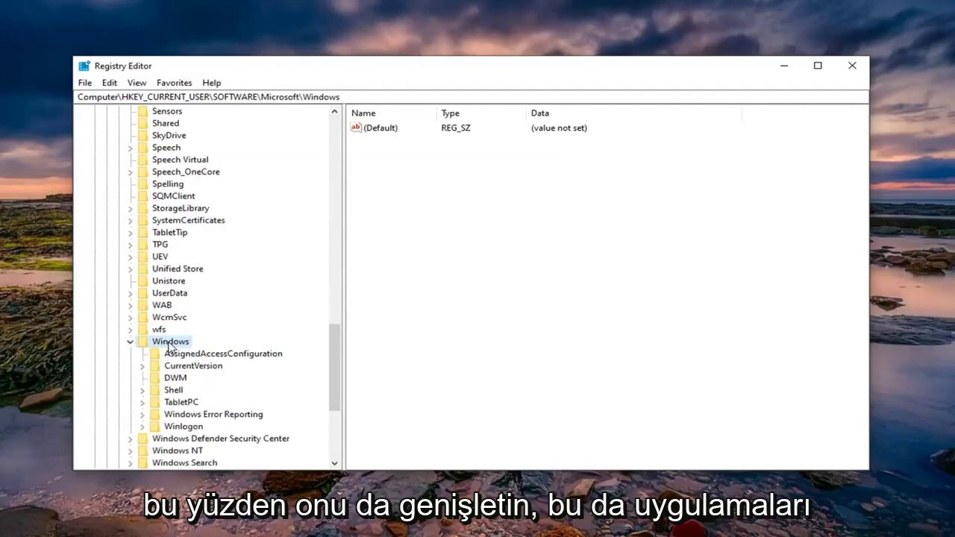
Step: Expand CurrentVersion and Applets under the Windows key, and open the Wordpad key to show its subkeys
left_click(187, 367)
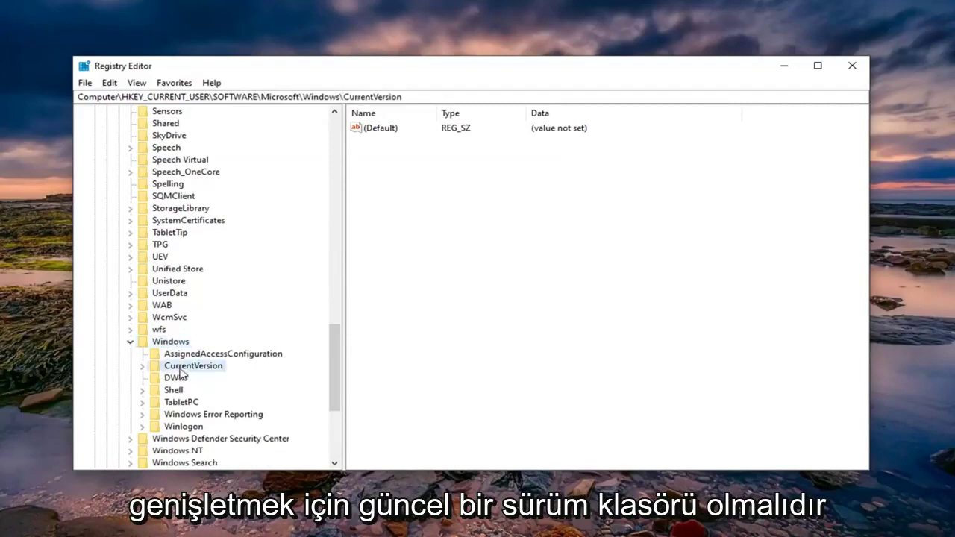
double_click(187, 367)
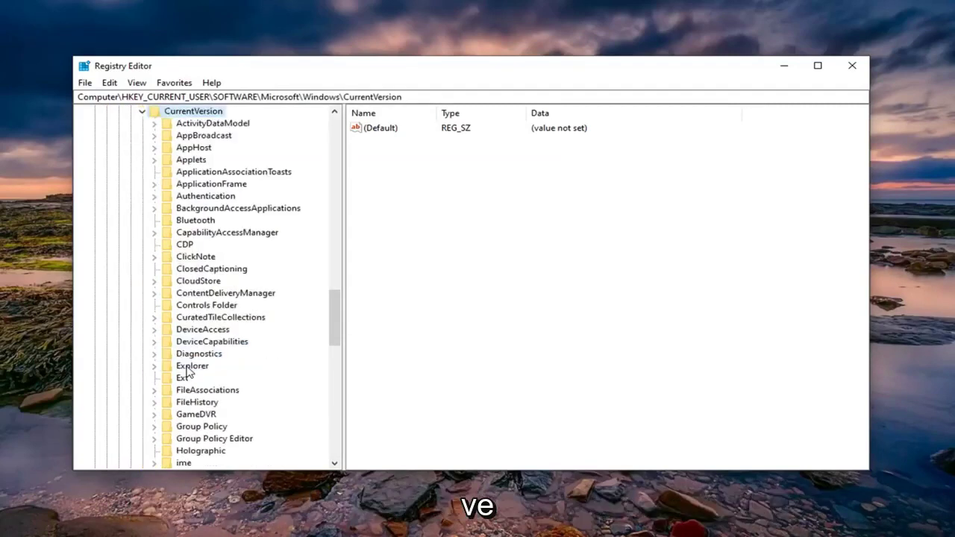
left_click(188, 159)
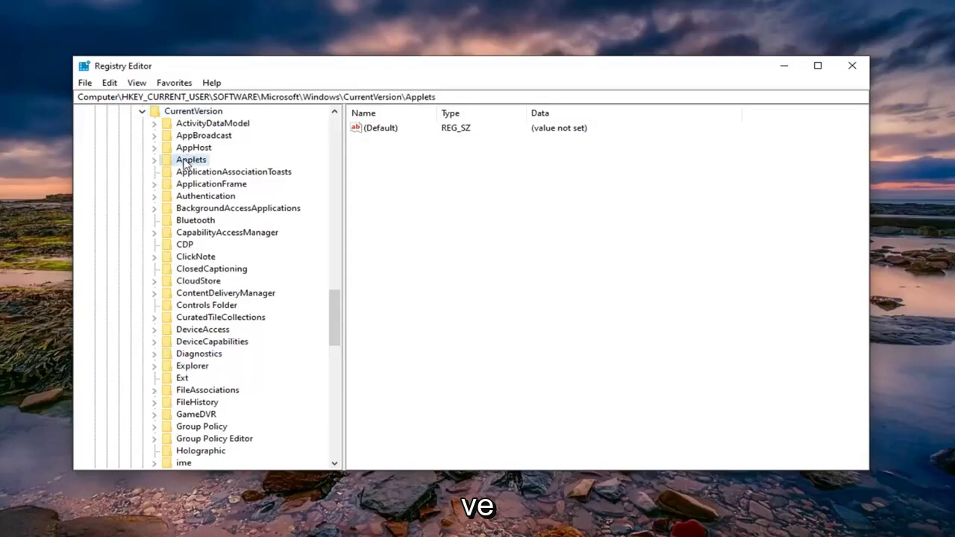
double_click(188, 159)
scroll(200, 328, "up", 2)
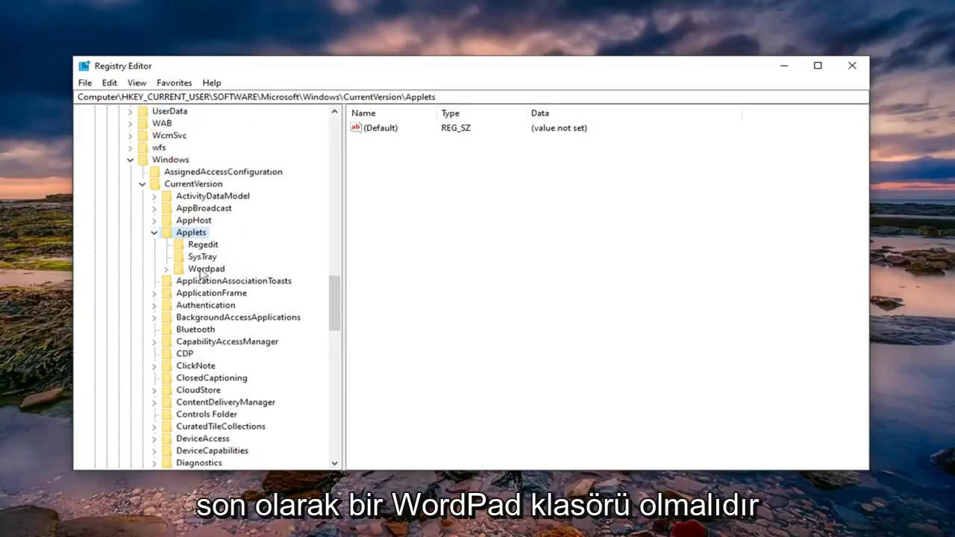
left_click(203, 270)
double_click(205, 270)
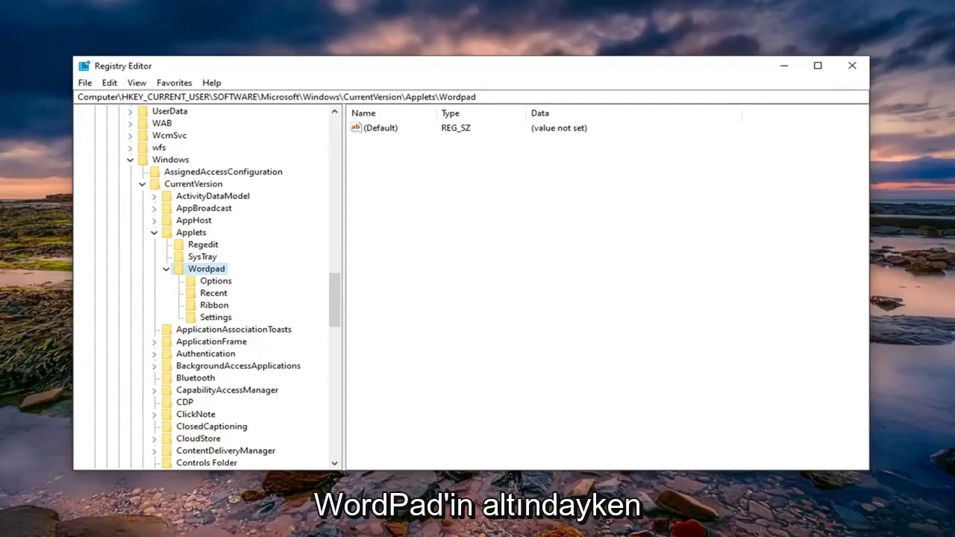
Step: Permanently delete the Options subkey under the Wordpad key
right_click(221, 284)
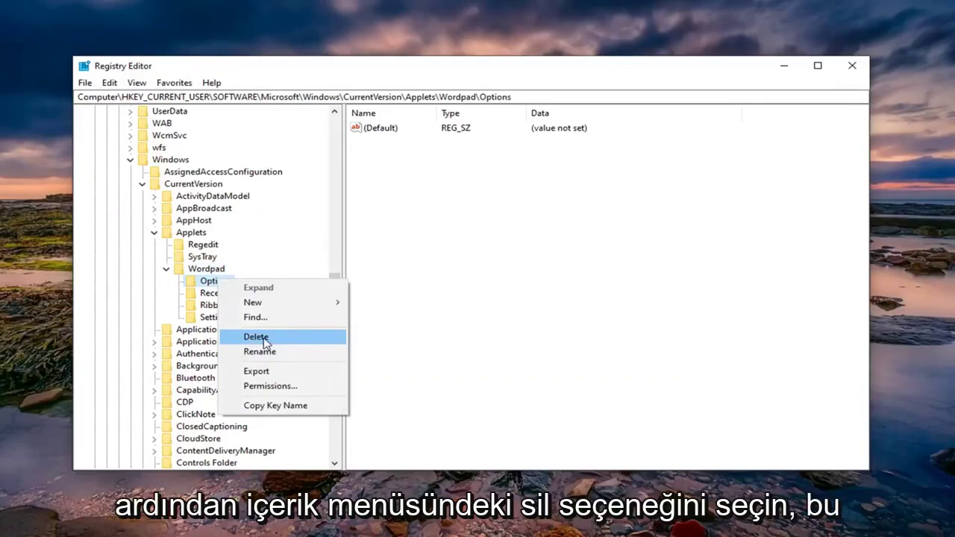
left_click(263, 342)
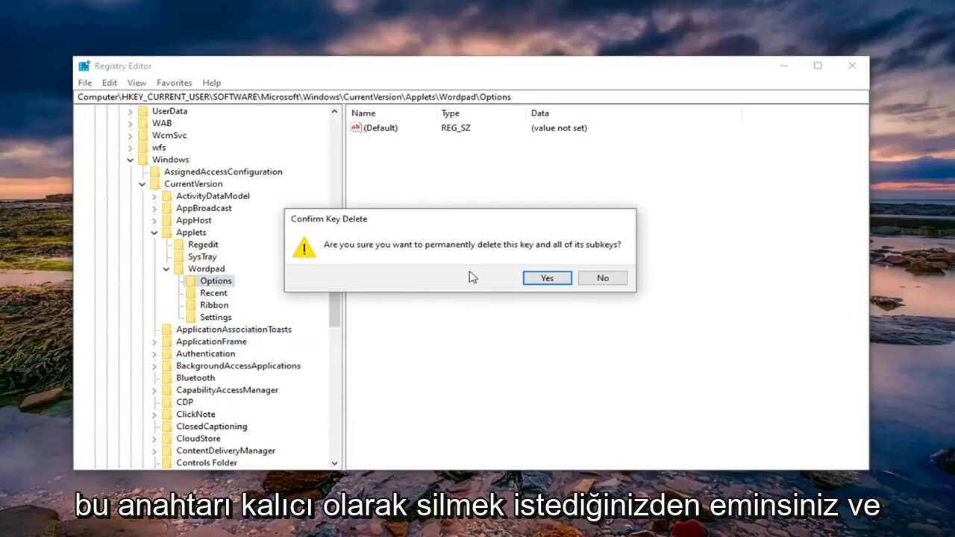
left_click(548, 279)
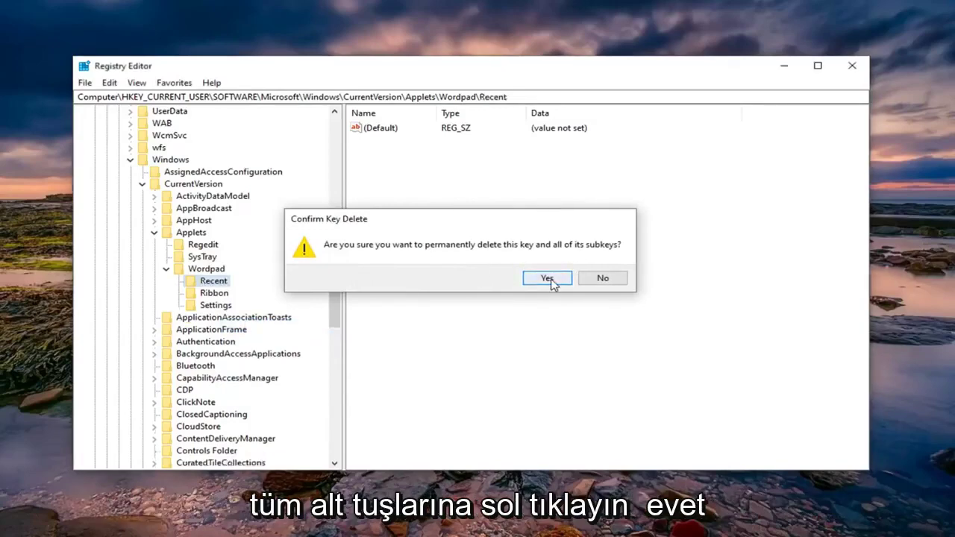
Step: Collapse the expanded registry keys back to the Computer root and close Registry Editor
left_click(165, 268)
left_click(154, 232)
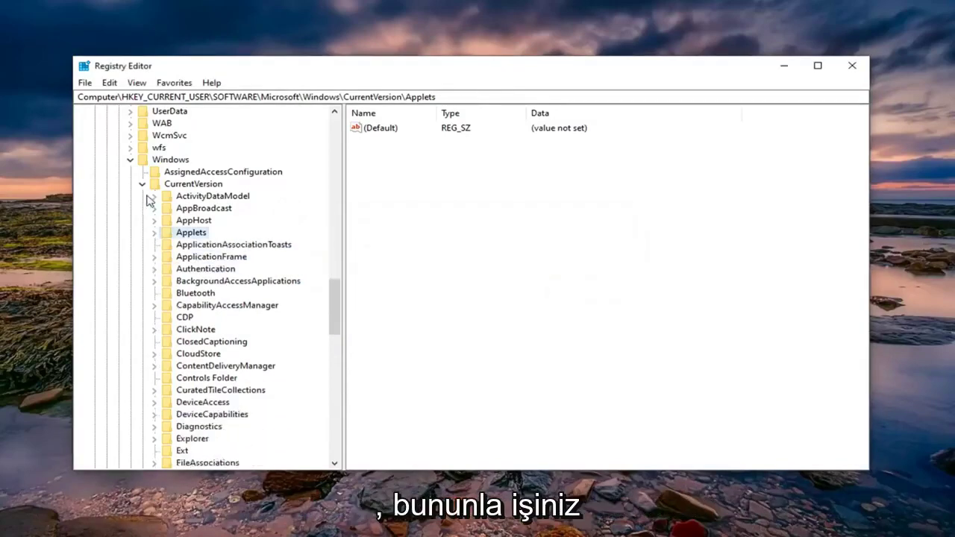
left_click(142, 183)
left_click(130, 159)
scroll(212, 306, "up", 10)
scroll(201, 305, "up", 11)
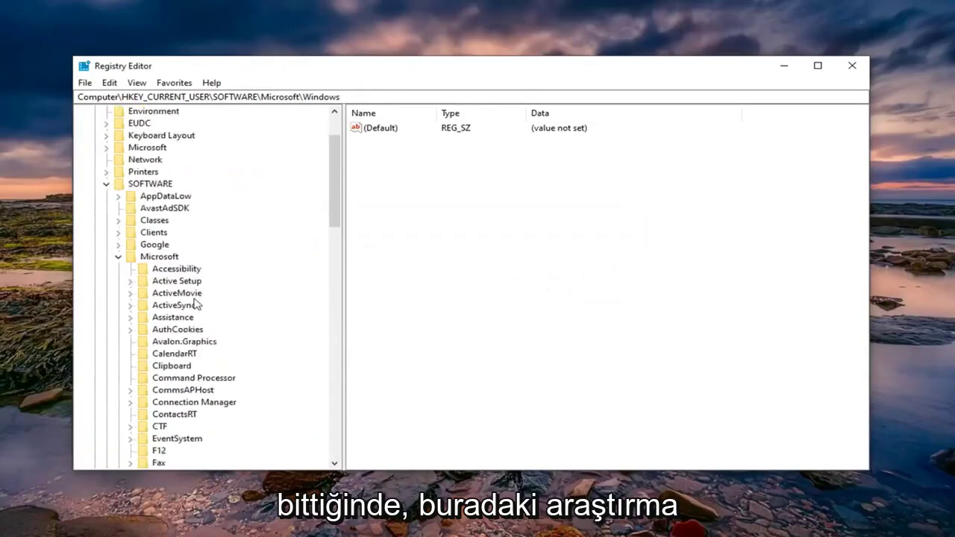
left_click(118, 329)
left_click(106, 257)
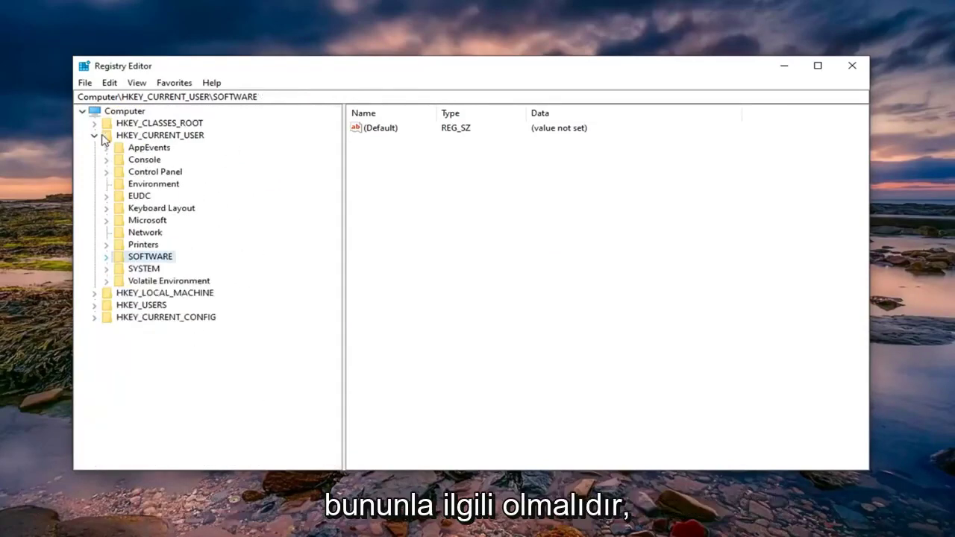
left_click(107, 137)
left_click(94, 135)
left_click(124, 112)
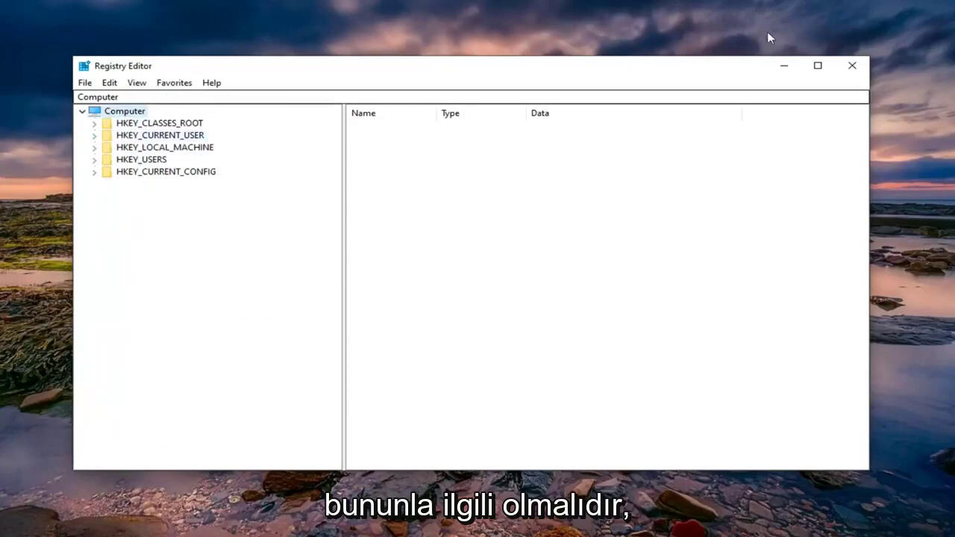
left_click(855, 64)
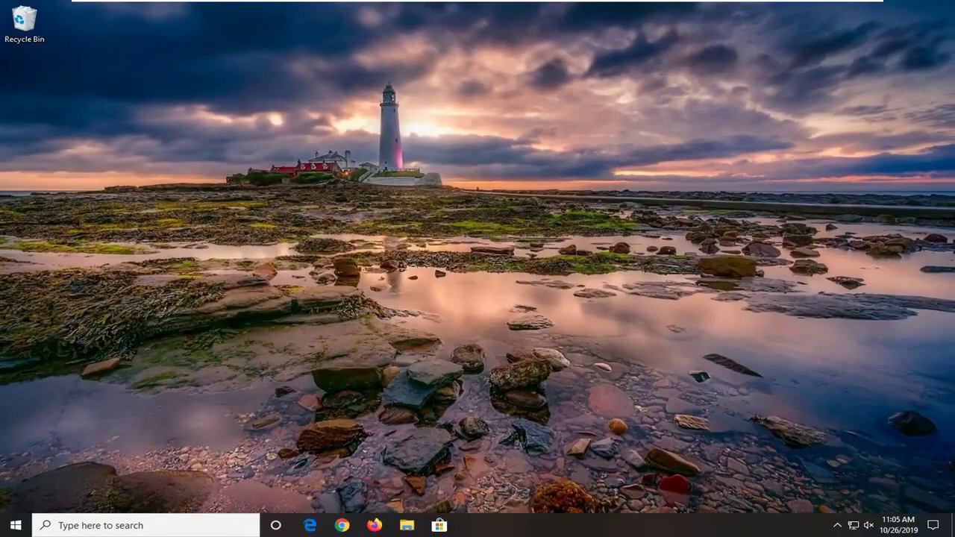
Step: Search for cmd and open Command Prompt as administrator, allowing it to make changes to the device
left_click(15, 526)
type("cmd")
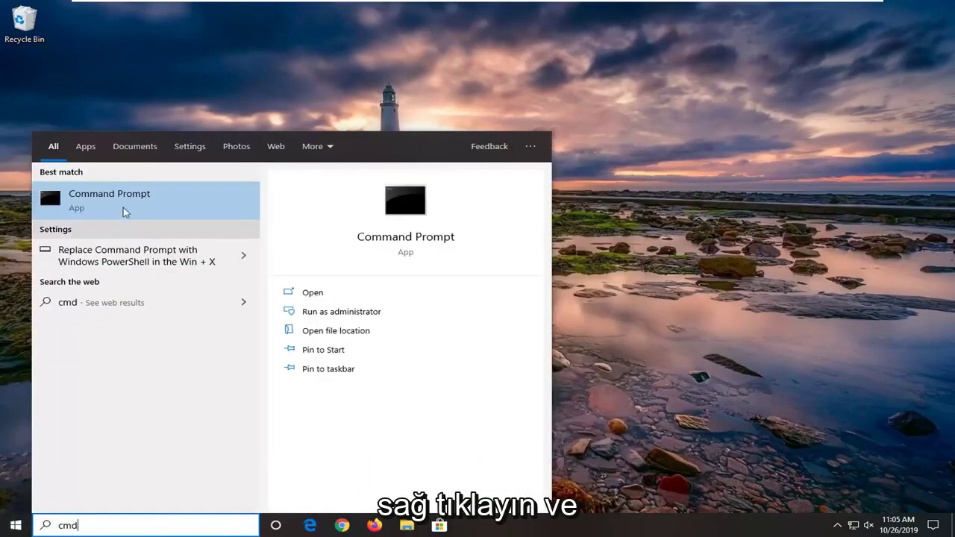
right_click(116, 199)
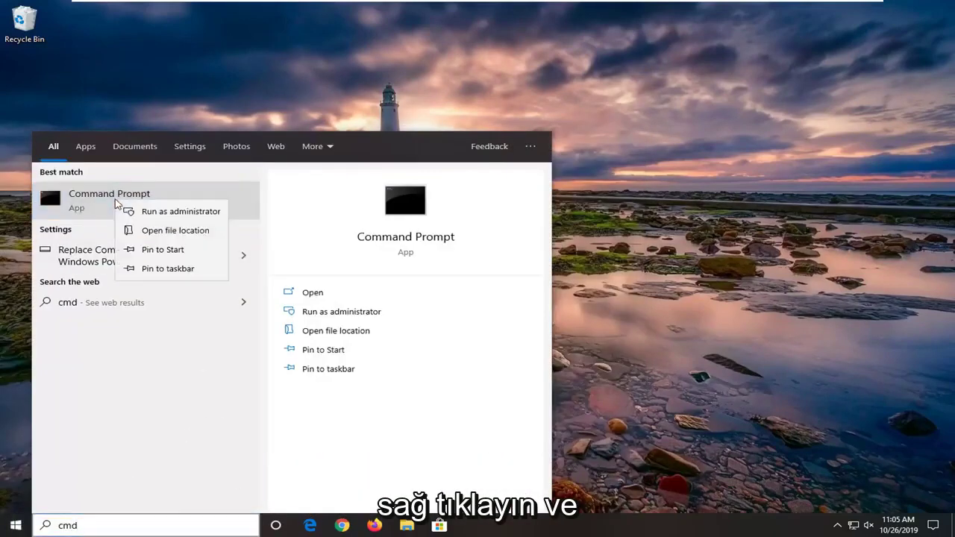
left_click(188, 215)
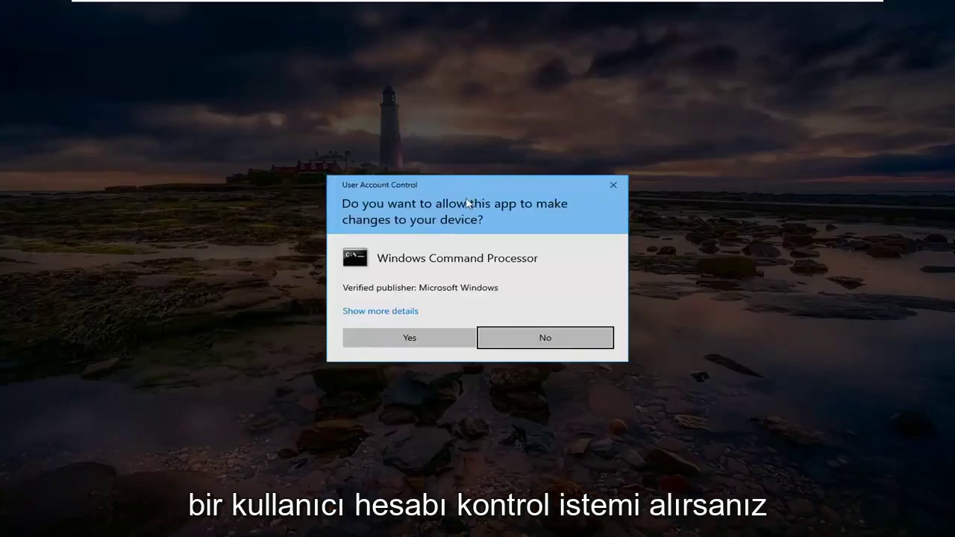
left_click(398, 339)
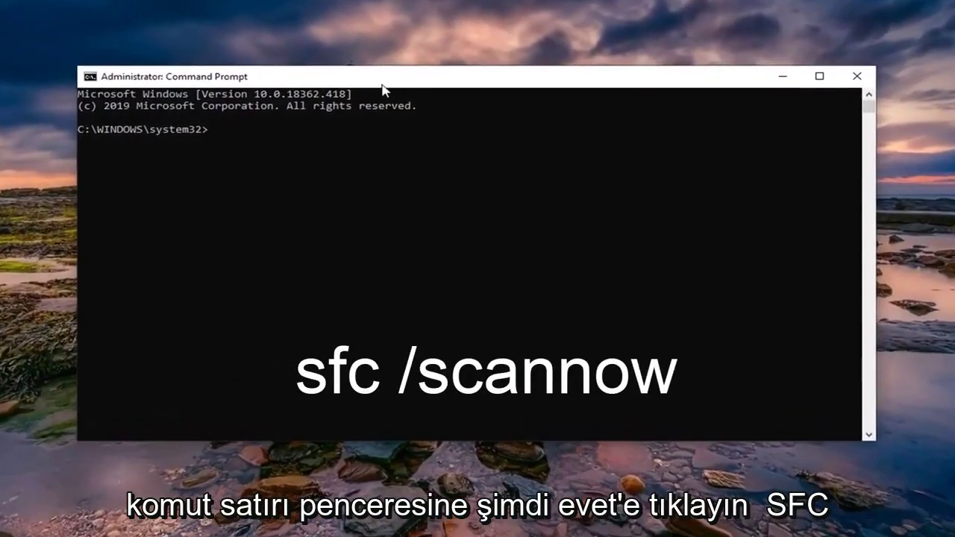
Step: Run the system file check with the command sfc /scannow
type("c")
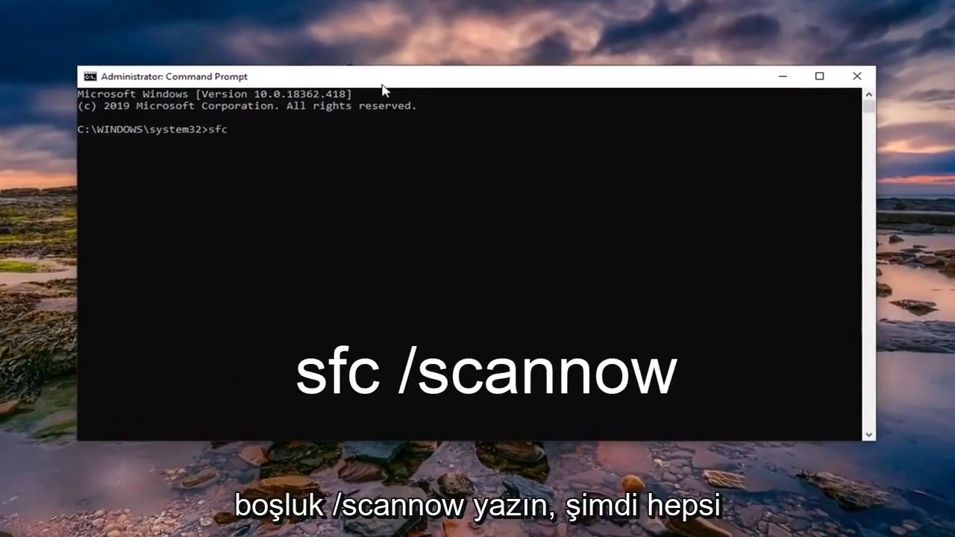
type(" /scannow")
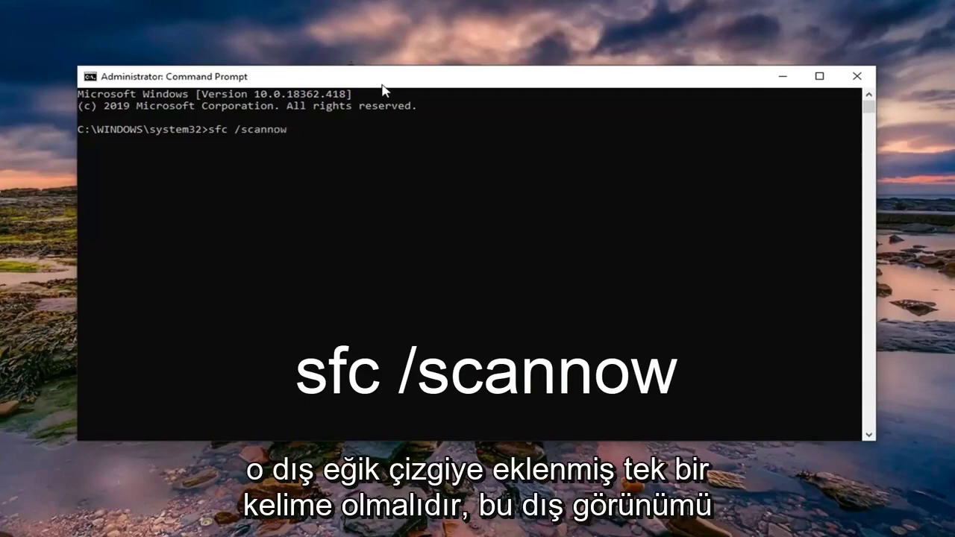
key("Return")
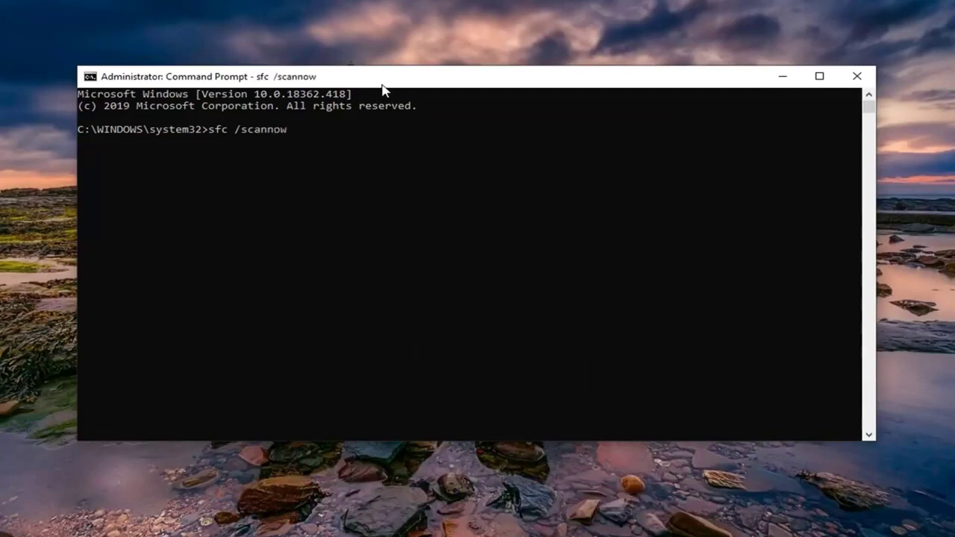